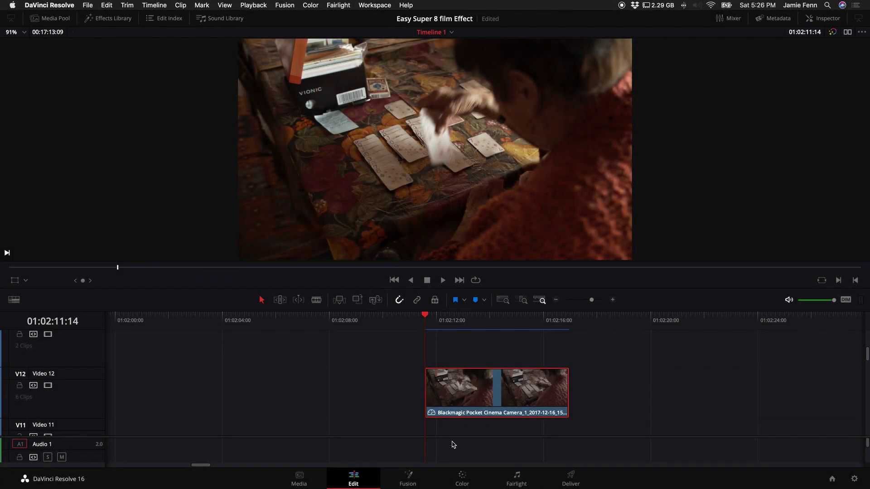
On the Color page, add a new serial correction node after node 02
click(462, 480)
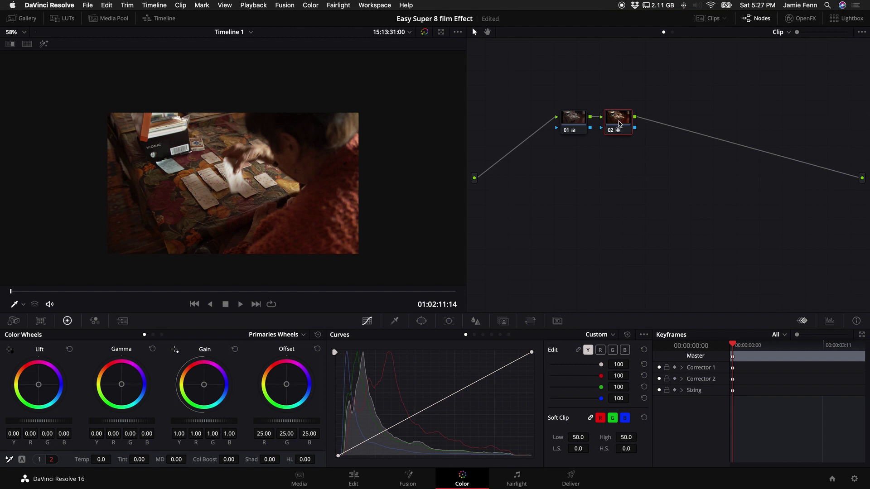
drag(553, 94, 624, 154)
click(654, 105)
key(alt+s)
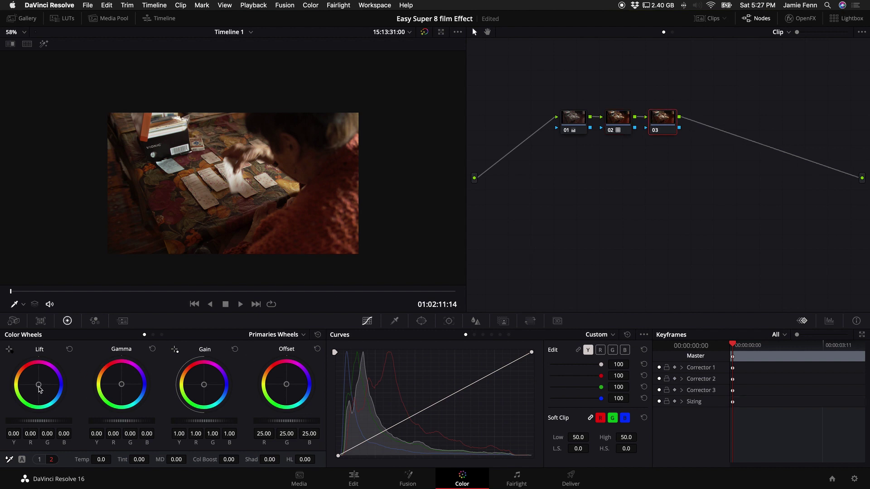
Cool the shadows toward blue with Lift, push Gain toward yellow, and nudge the midtones
drag(39, 389, 58, 387)
mouse_move(205, 389)
mouse_down()
mouse_move(189, 386)
mouse_move(204, 388)
mouse_up()
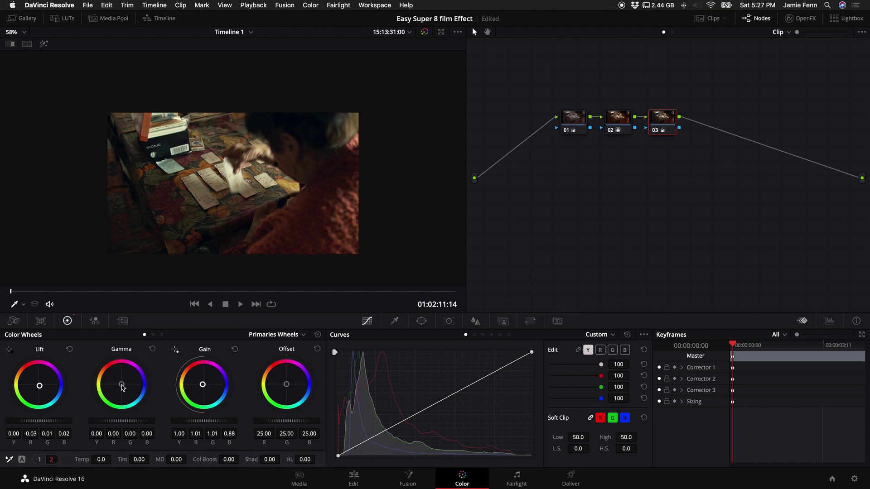
drag(121, 387, 122, 385)
Add node 04 and lower Midtone Detail to -20.50 to soften the card clip
key(alt+s)
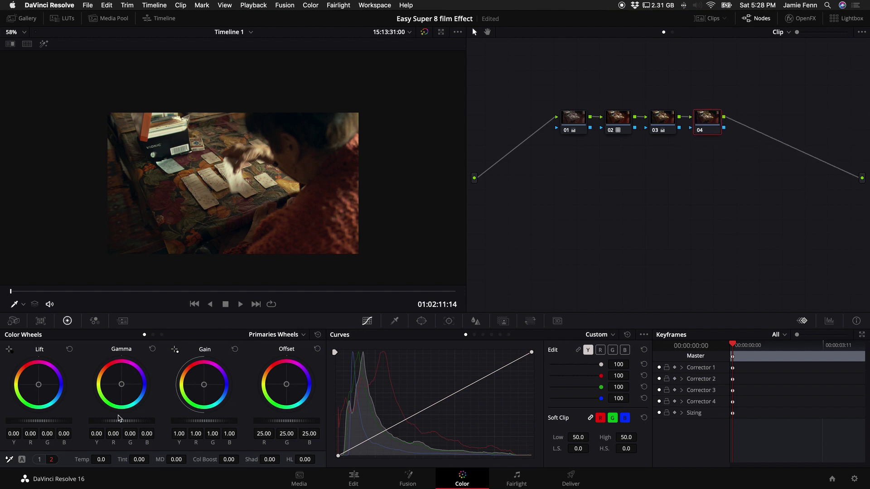
click(39, 459)
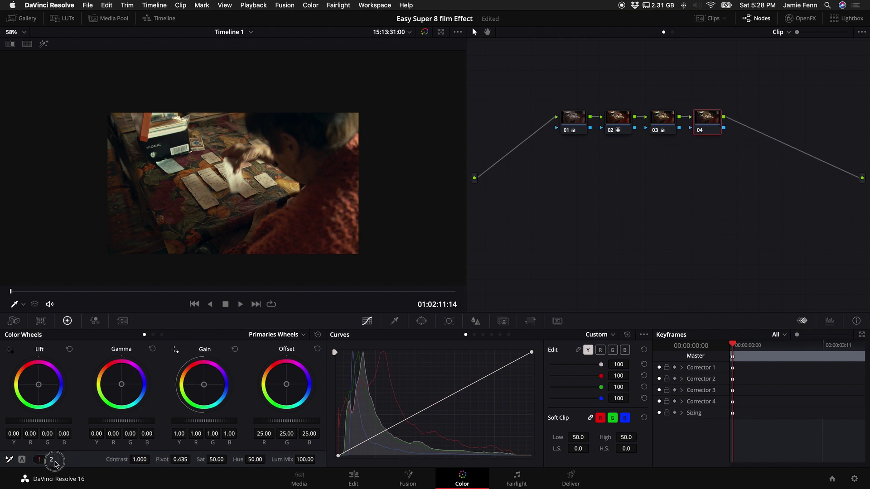
click(51, 461)
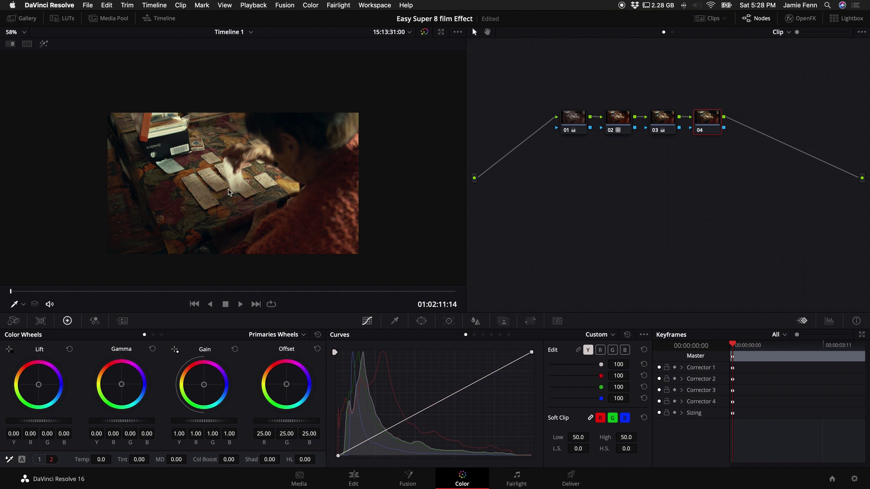
scroll(230, 193, up, 5)
mouse_move(179, 462)
mouse_down()
mouse_move(160, 460)
mouse_move(177, 459)
mouse_up()
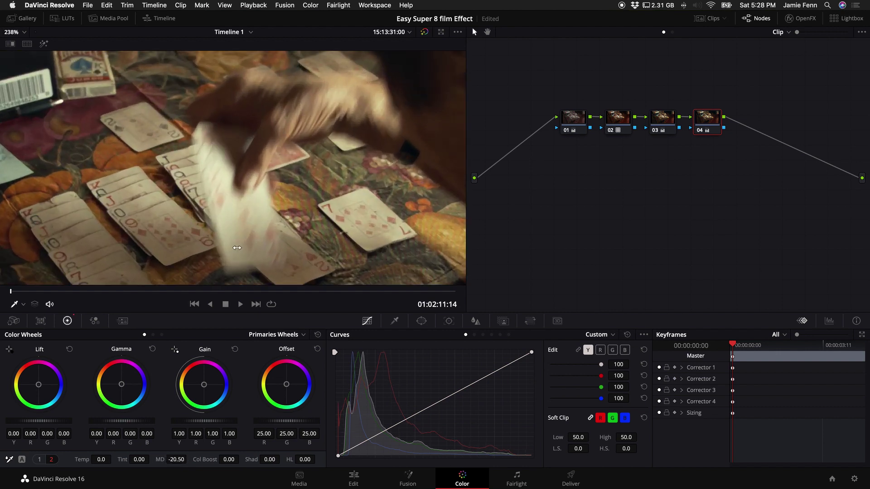
scroll(435, 271, down, 3)
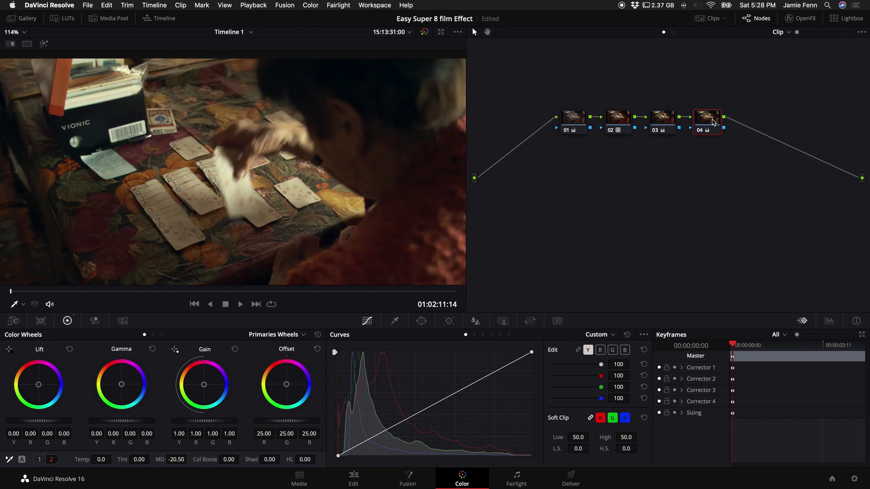
Add node 05 and raise its Blur radius toward 0.60
key(alt+s)
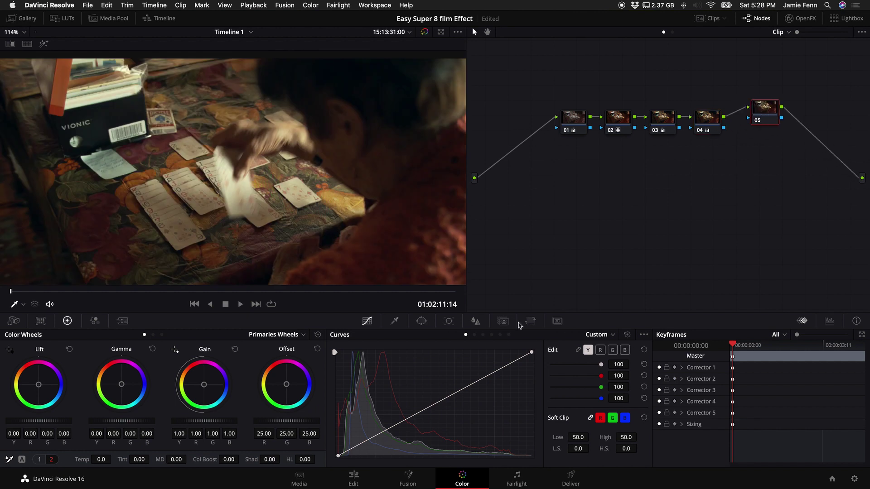
click(475, 321)
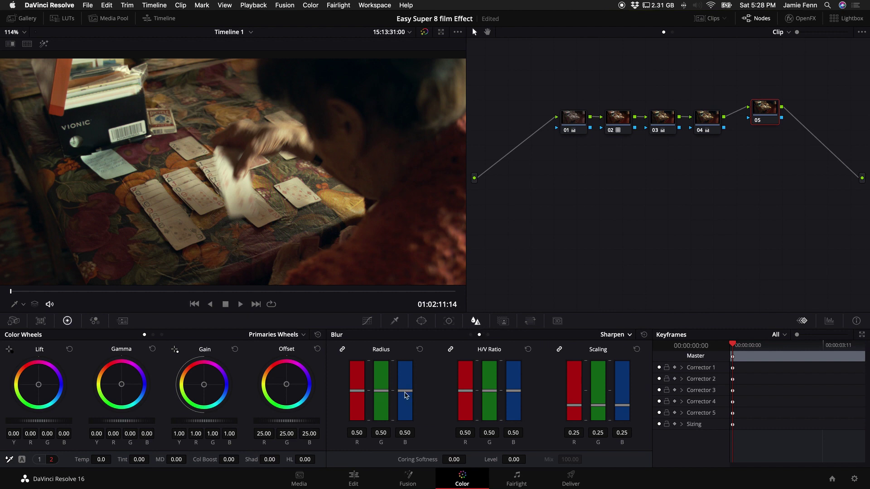
mouse_move(405, 396)
mouse_down()
mouse_move(404, 351)
mouse_move(409, 394)
mouse_up()
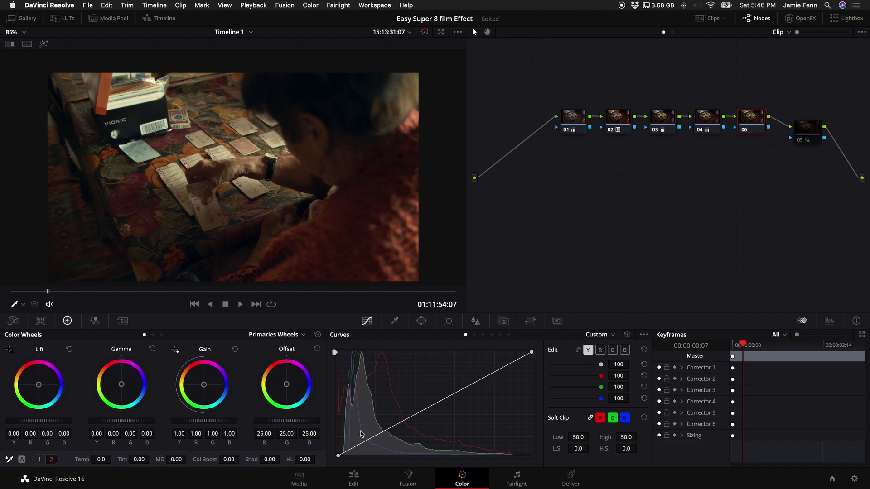
On node 06, set Soft Clip low softness to 93.0 and high softness to 100.0
mouse_move(305, 460)
mouse_down()
mouse_move(271, 460)
mouse_move(310, 460)
mouse_up()
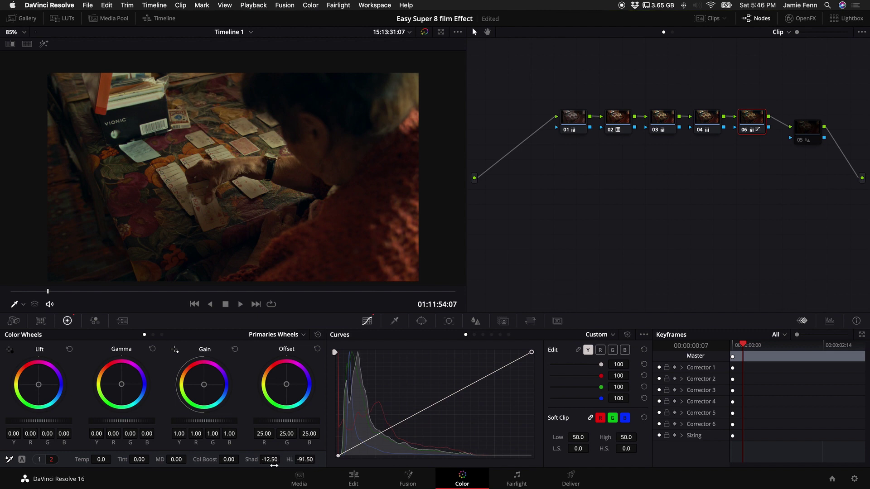
click(317, 335)
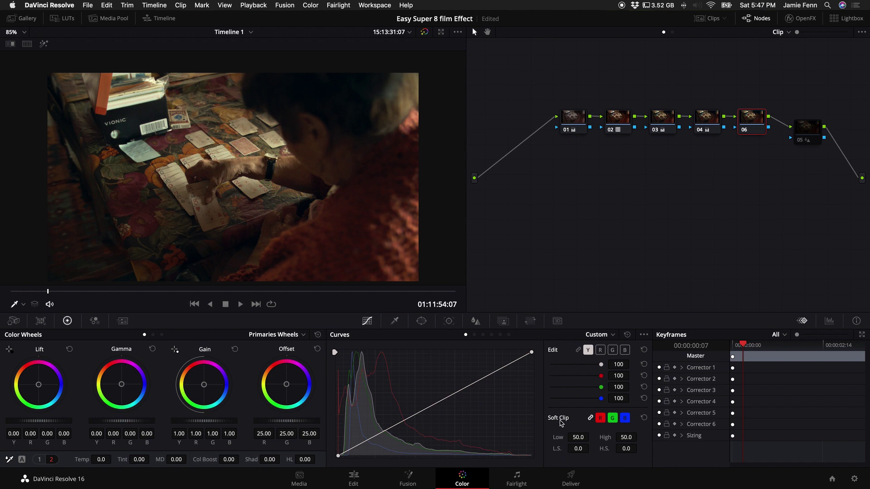
mouse_move(578, 454)
mouse_down()
mouse_move(666, 451)
mouse_move(585, 453)
mouse_move(592, 448)
mouse_up()
drag(434, 244, 341, 251)
drag(634, 448, 759, 453)
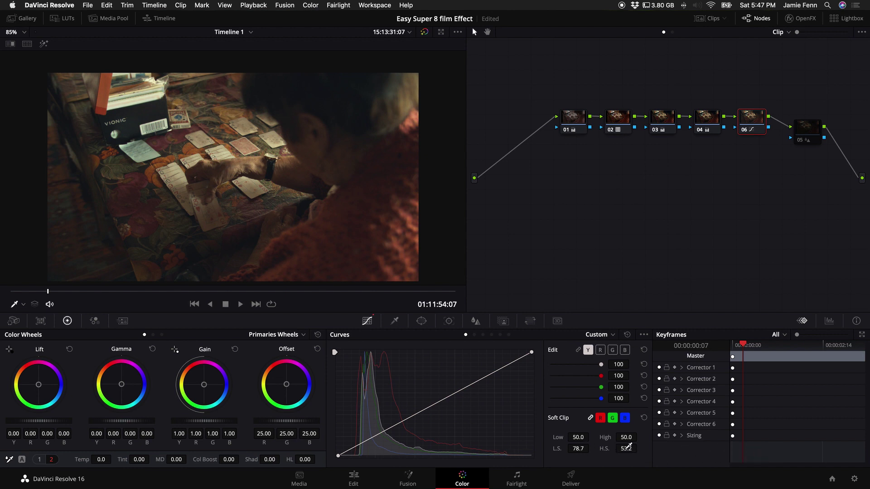
drag(629, 447, 492, 252)
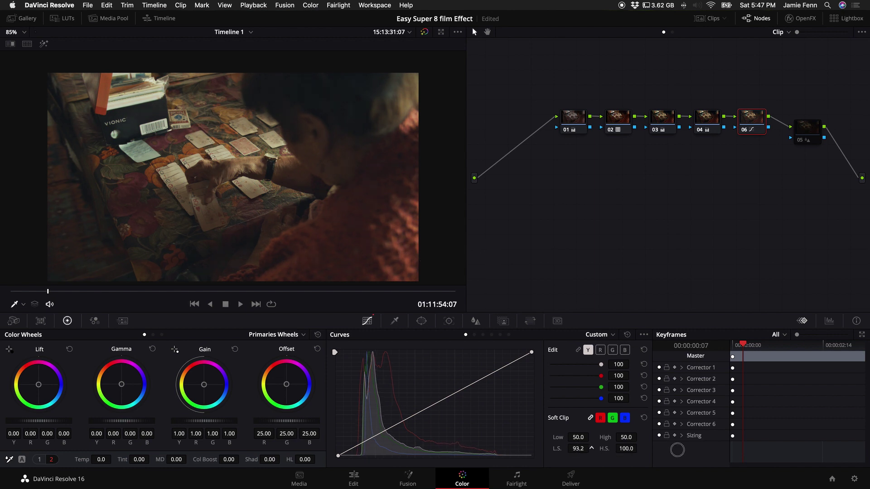
drag(584, 450, 579, 452)
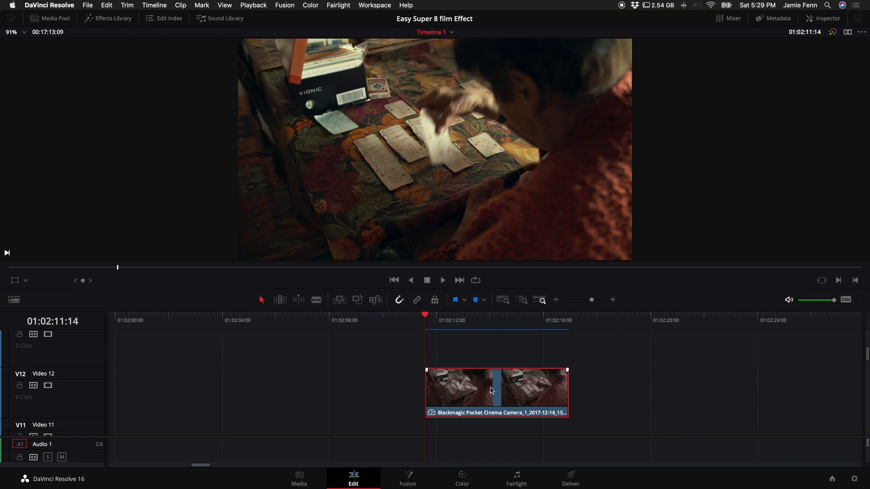
Change the card-playing clip's speed to 25 via Change Clip Speed
scroll(492, 390, right, 3)
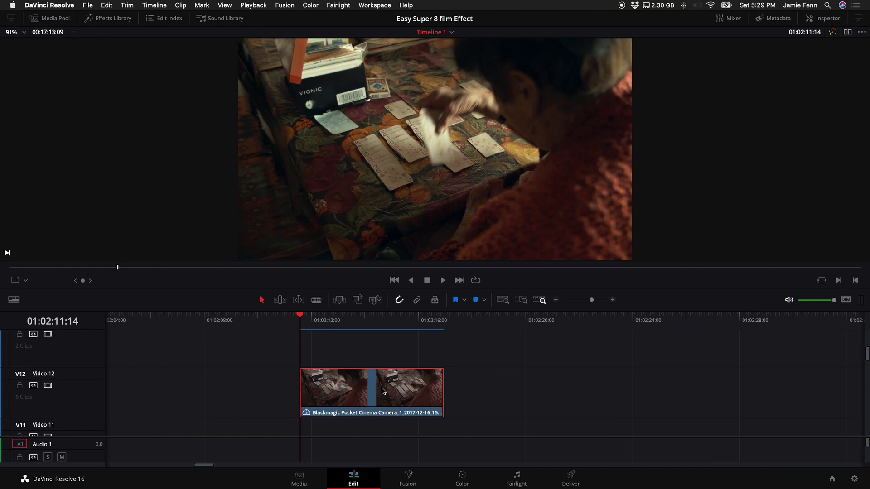
right_click(383, 390)
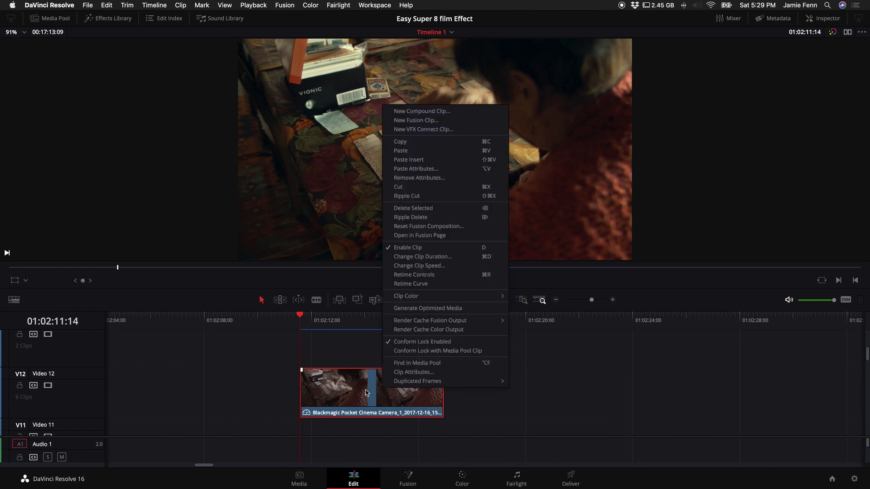
click(428, 267)
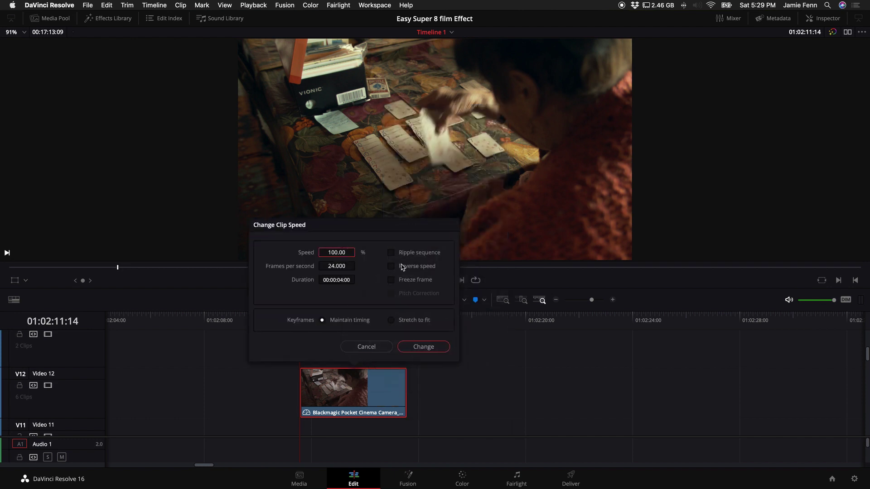
double_click(348, 253)
text(25)
key(Return)
Recheck the clip speed settings and move 8mm Frame.mp4 later on track V13
right_click(347, 388)
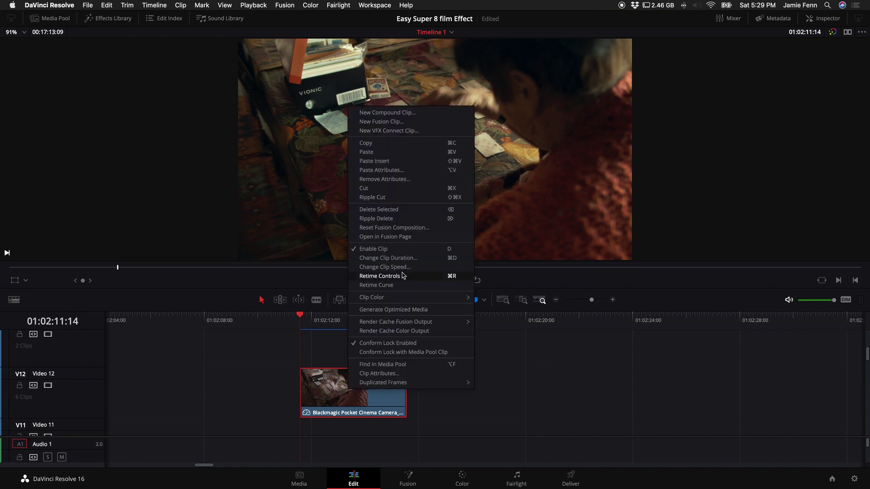
click(404, 266)
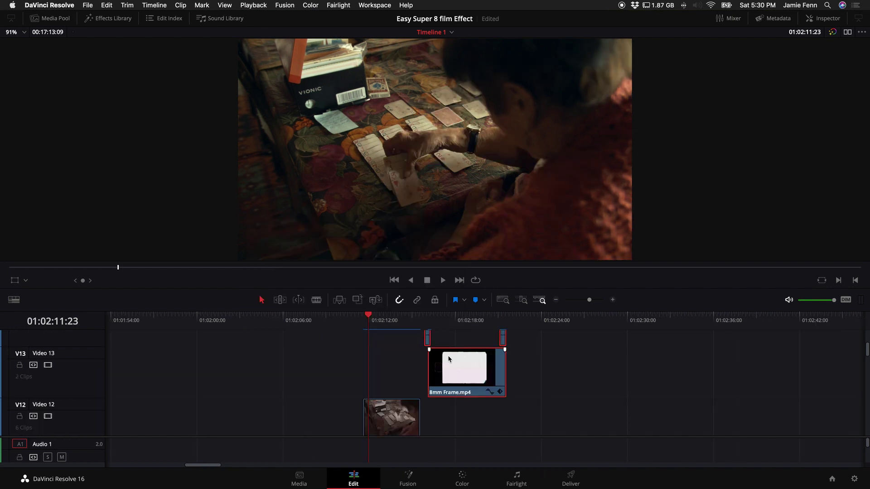
drag(449, 359, 538, 365)
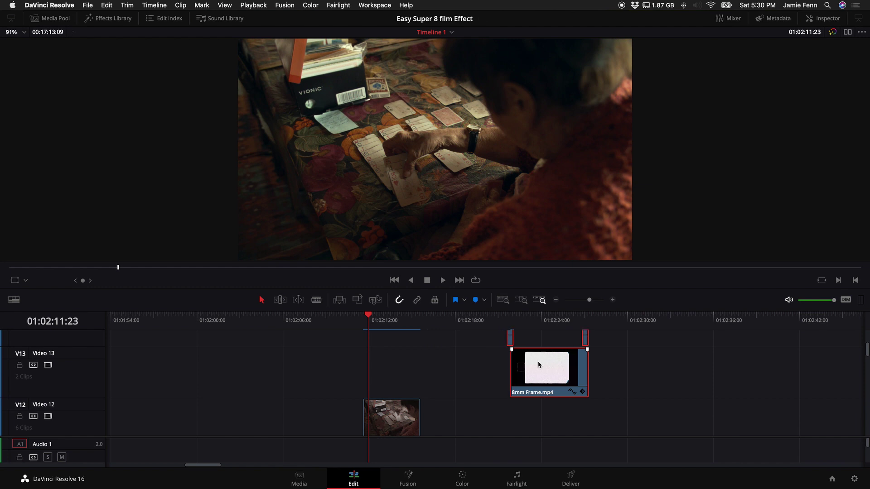
click(467, 374)
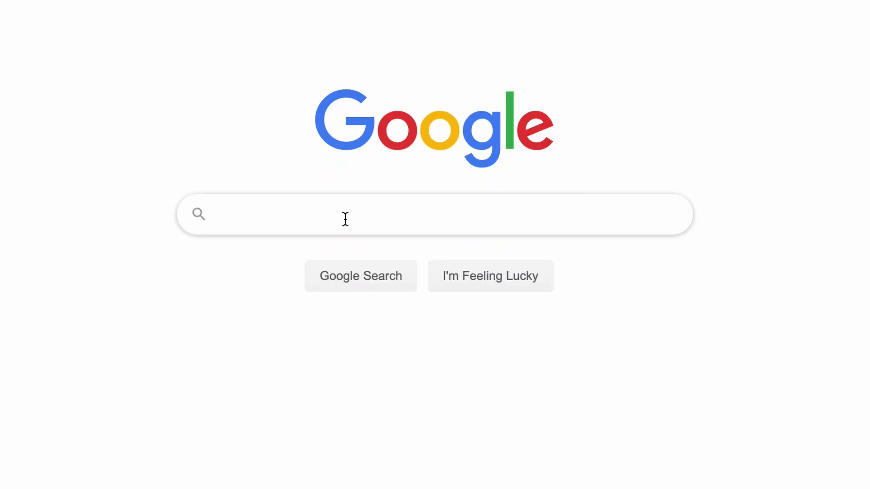
Search Google for 'free super 8 mm overlay video' and scroll through the results
click(344, 218)
text(free supe)
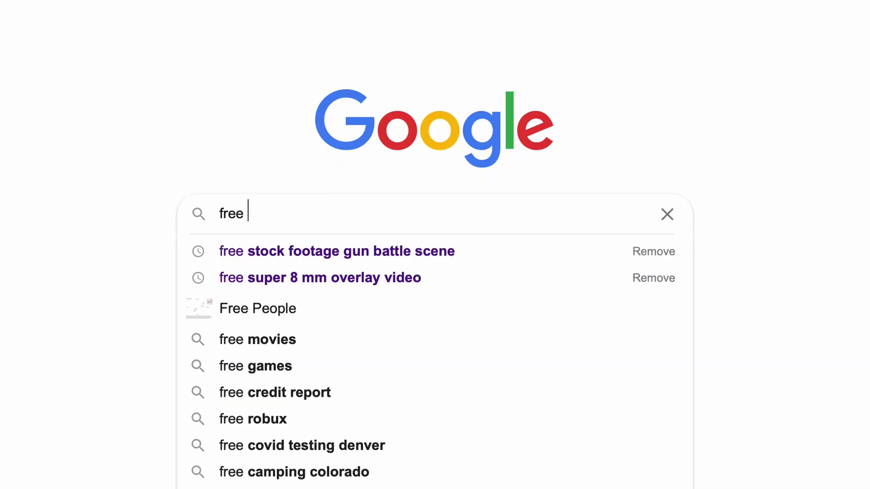
text(r 8)
key(Down)
key(Return)
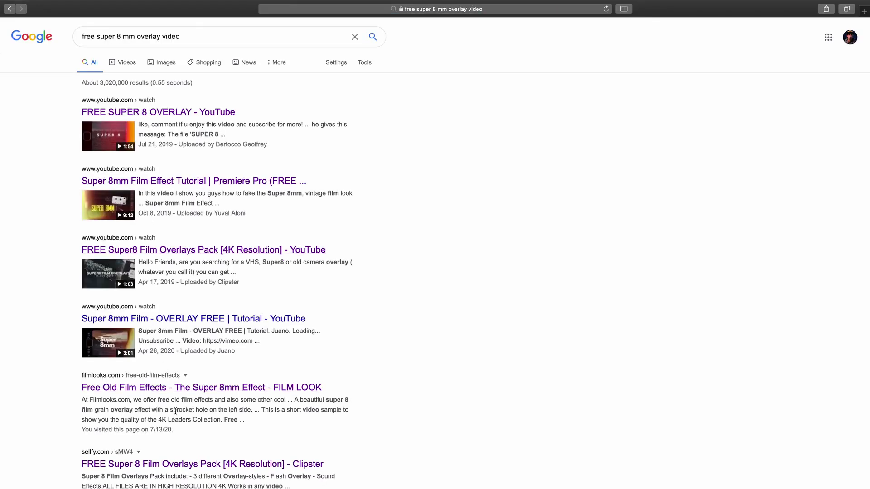
scroll(175, 411, down, 10)
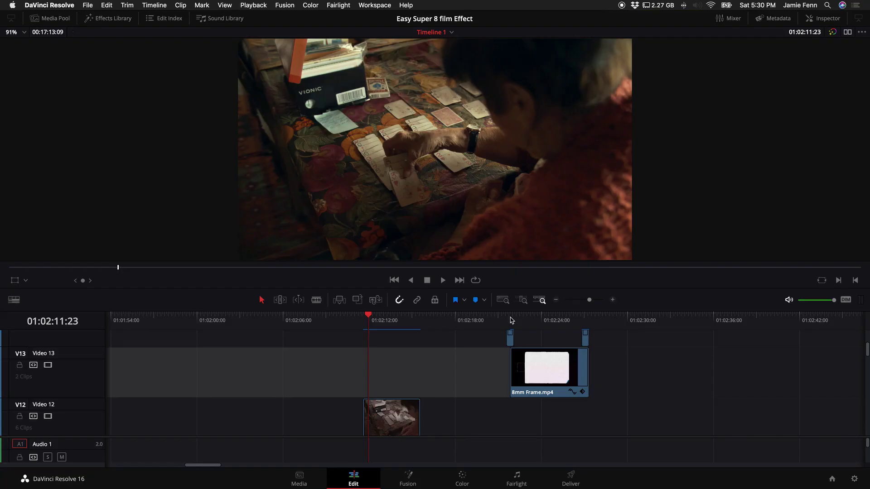
Line 8mm Frame.mp4 up over the card clip and set its Composite Mode to Multiply
double_click(546, 371)
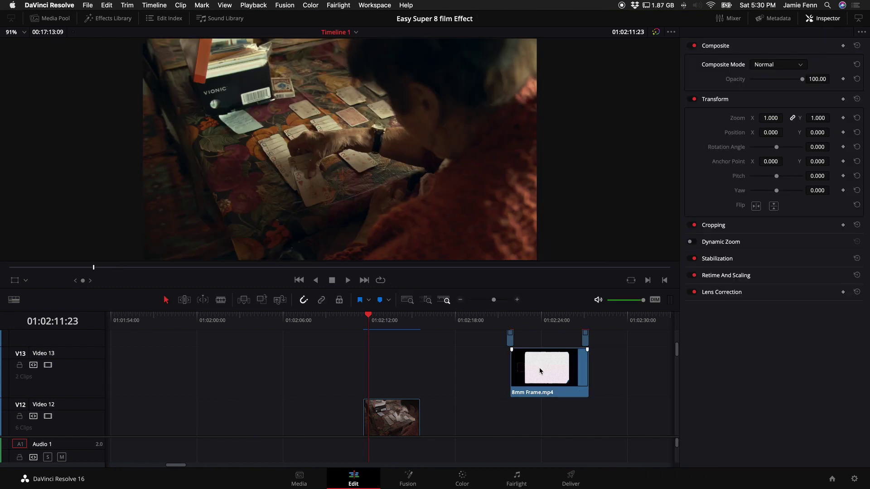
drag(539, 371, 392, 382)
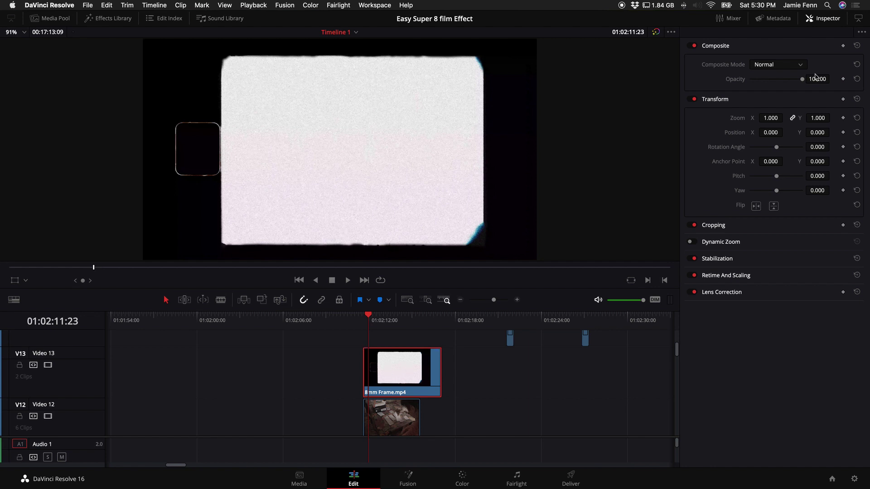
click(778, 68)
scroll(775, 134, down, 5)
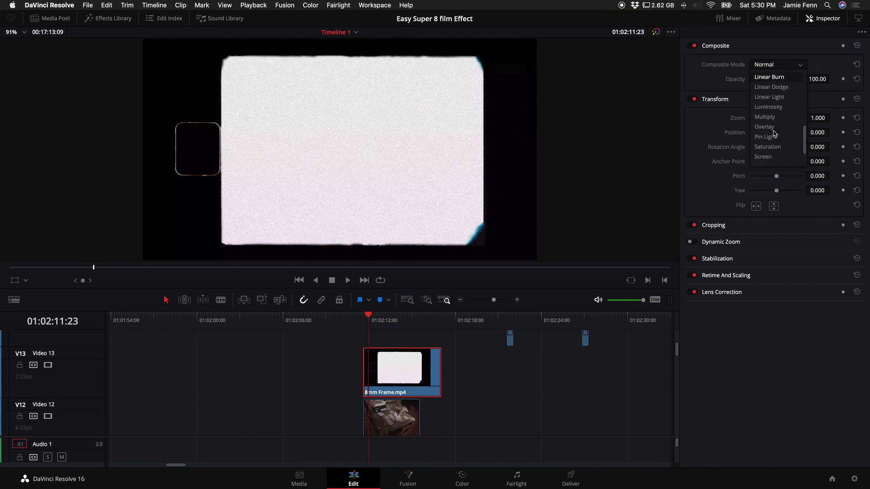
click(767, 117)
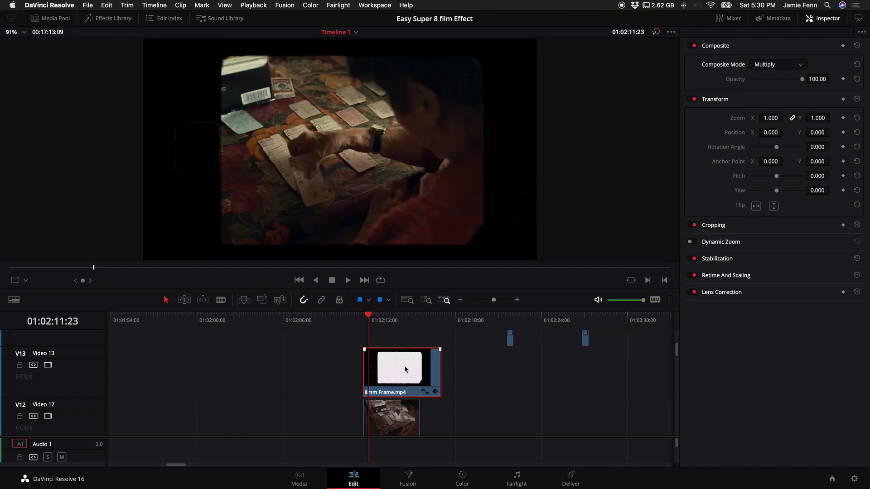
Preview the Multiply overlay from 01:02:12:16, then select both flash clips on V14
key(space)
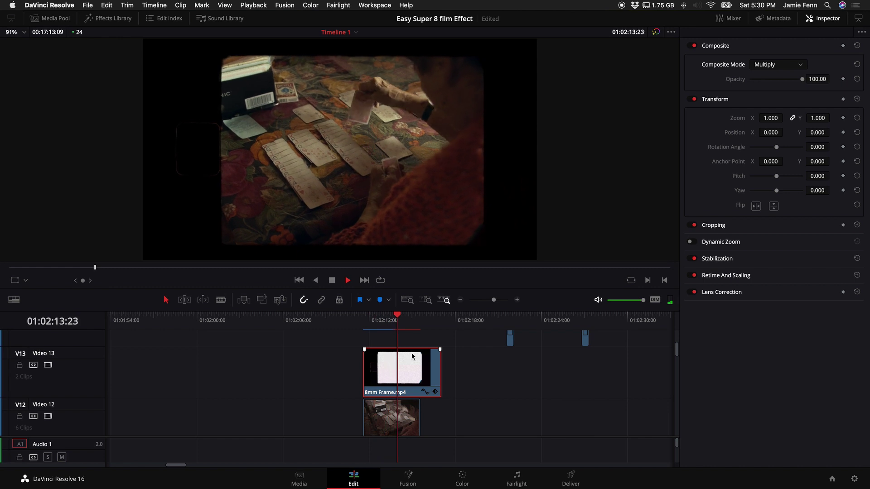
key(space)
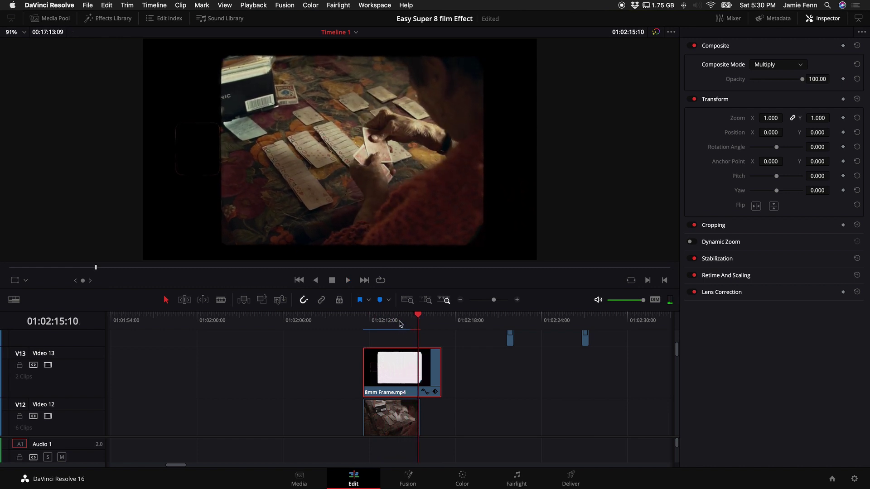
click(379, 321)
key(space)
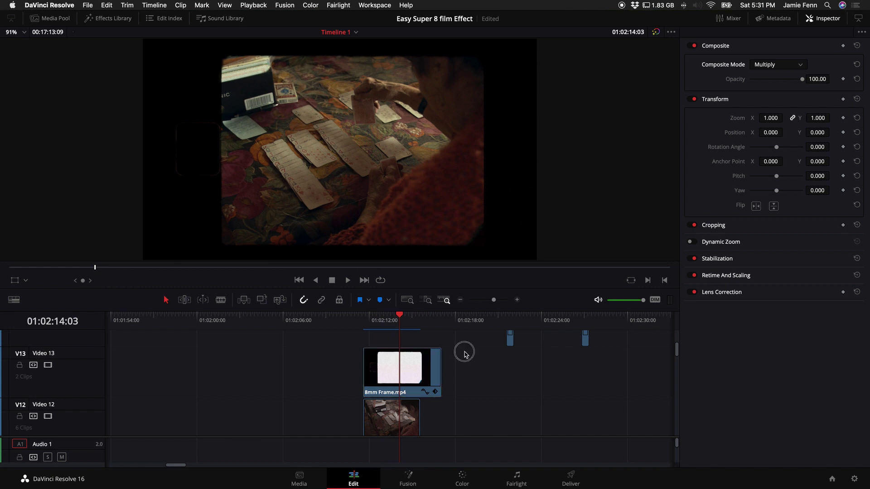
drag(465, 353, 355, 361)
Position the first flash clip at the overlay's start near 01:02:11 and preview the transition
click(364, 323)
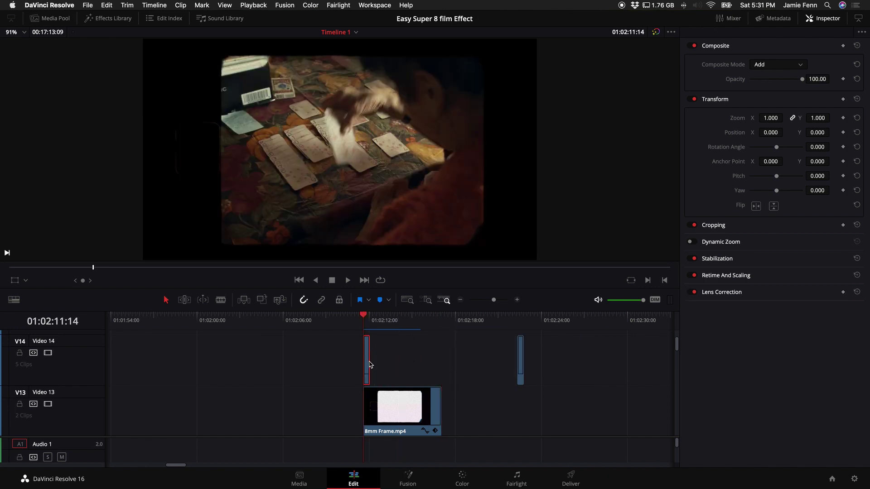
key(space)
click(363, 324)
drag(365, 346, 358, 350)
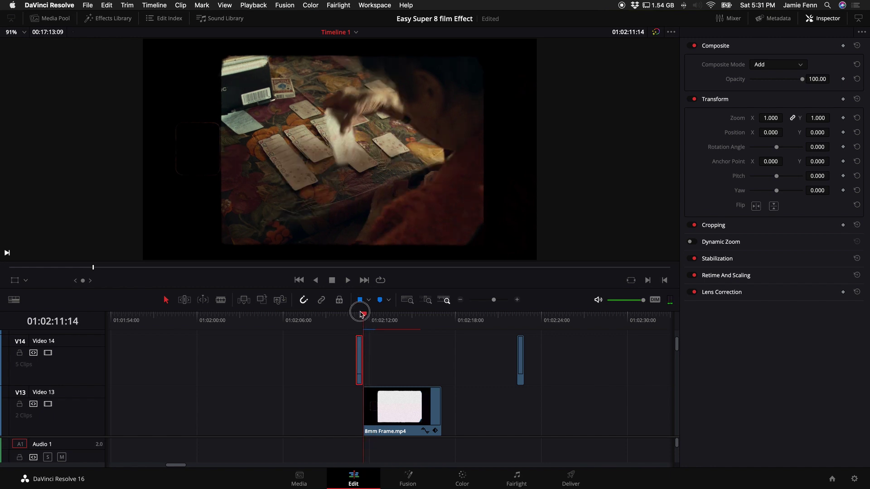
click(518, 300)
click(361, 320)
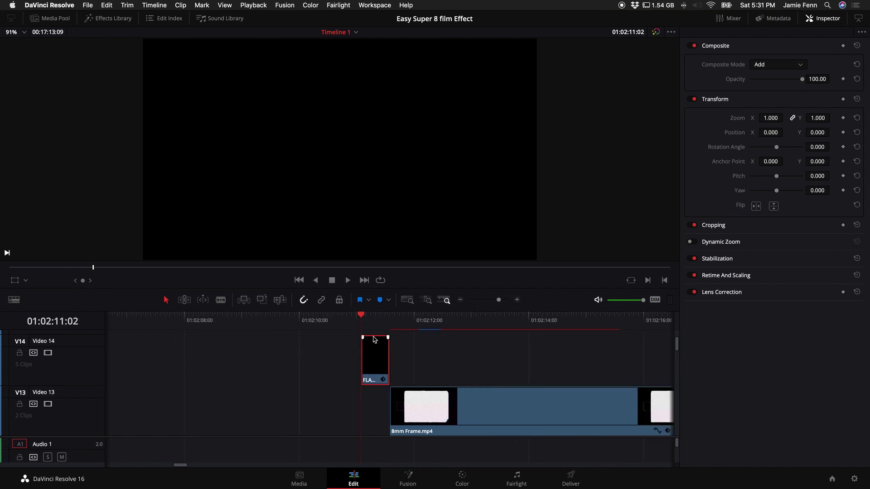
drag(374, 362, 384, 362)
click(369, 320)
key(space)
Place the second flash clip at the overlay's end, trim to fit, and check the ending flash
click(498, 300)
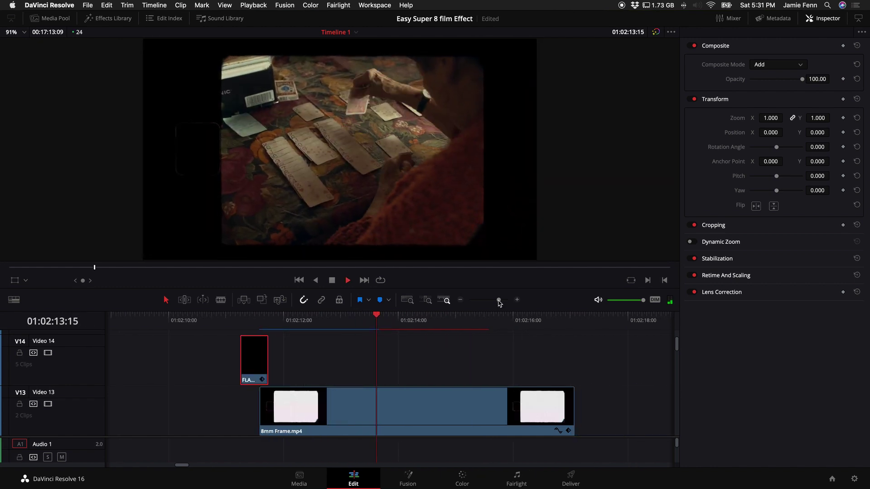
drag(499, 300, 494, 300)
drag(509, 363, 428, 366)
drag(410, 317, 398, 317)
key(space)
scroll(410, 352, down, 1)
drag(429, 360, 425, 381)
scroll(421, 371, up, 1)
click(517, 300)
click(517, 300)
key(space)
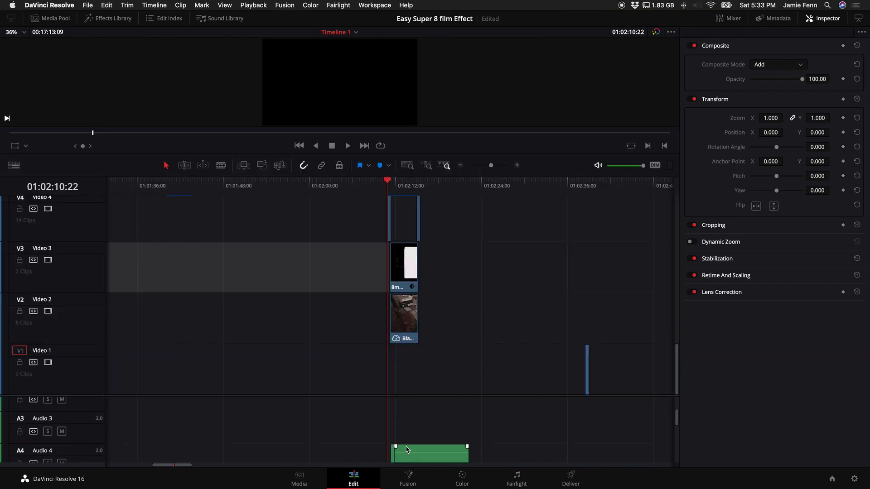
Move the short A4 sound clip earlier to line up with the video
click(517, 165)
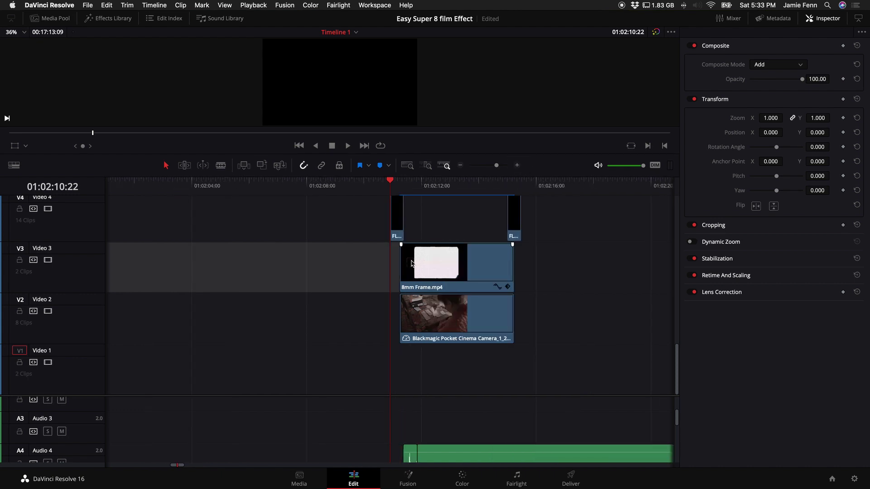
drag(409, 455, 397, 455)
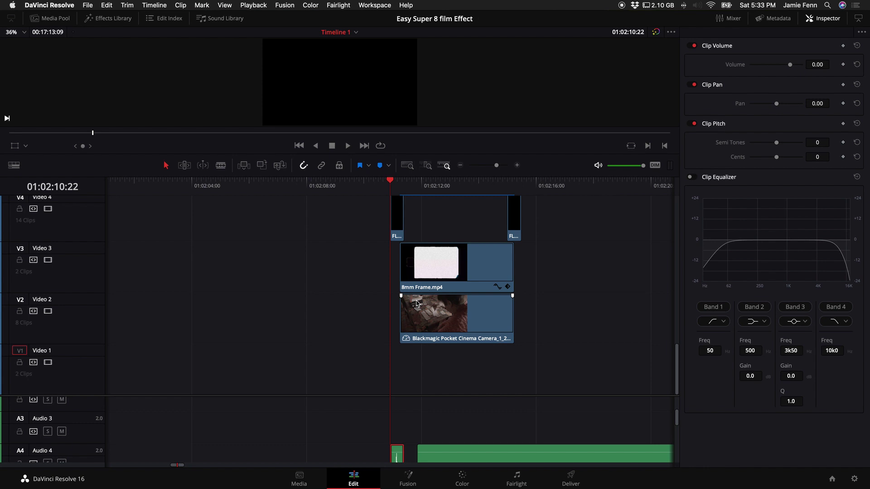
key(space)
Move SUPER8 Sound.mp3 up to Audio 3 starting near 01:02:11 and check it during playback
scroll(440, 453, down, 2)
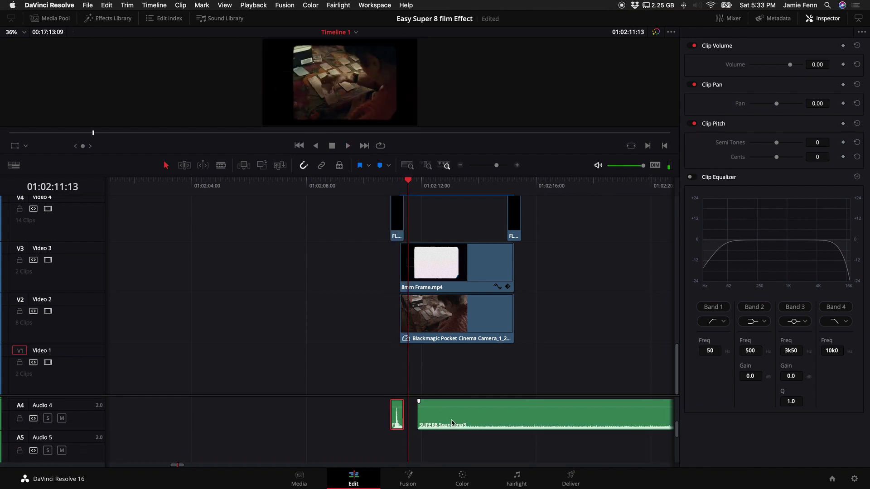
drag(451, 435, 431, 411)
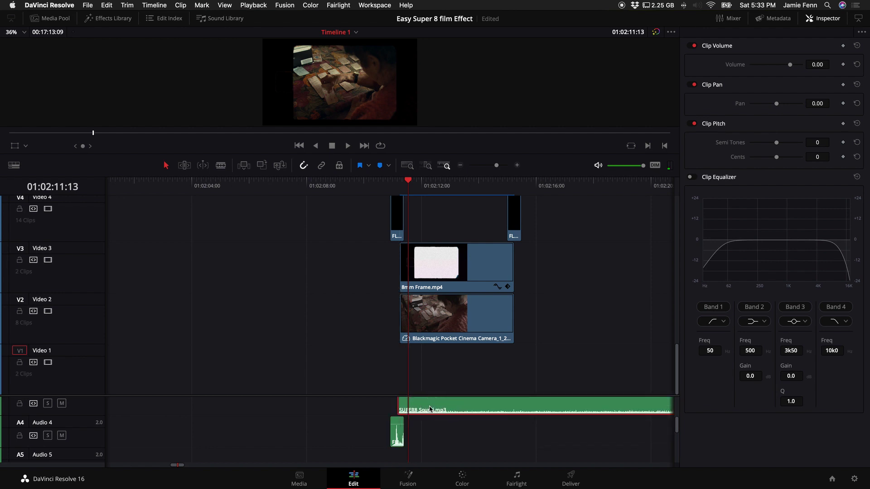
key(space)
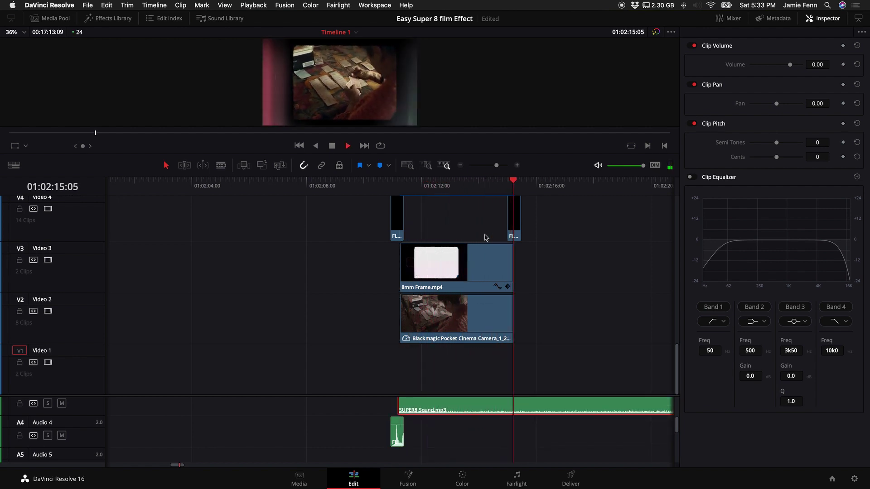
key(space)
click(466, 281)
Disable the 8mm Frame overlay with D and select the Blackmagic footage clip
key(d)
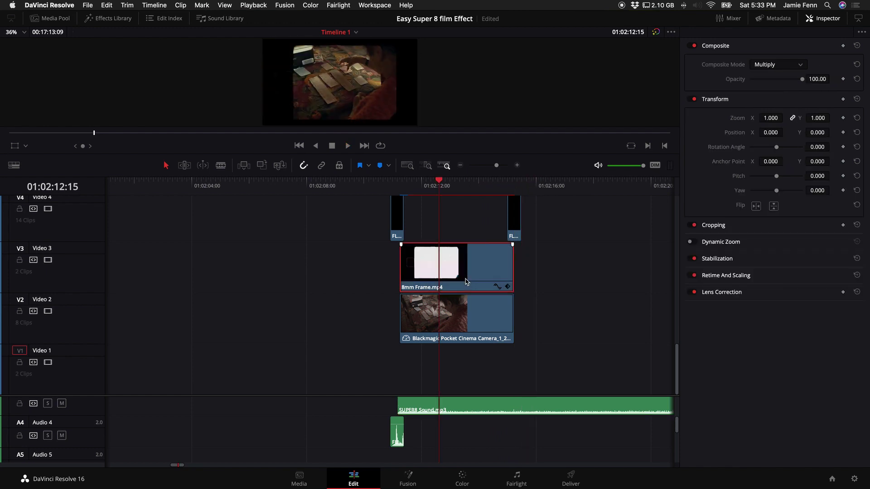
key(d)
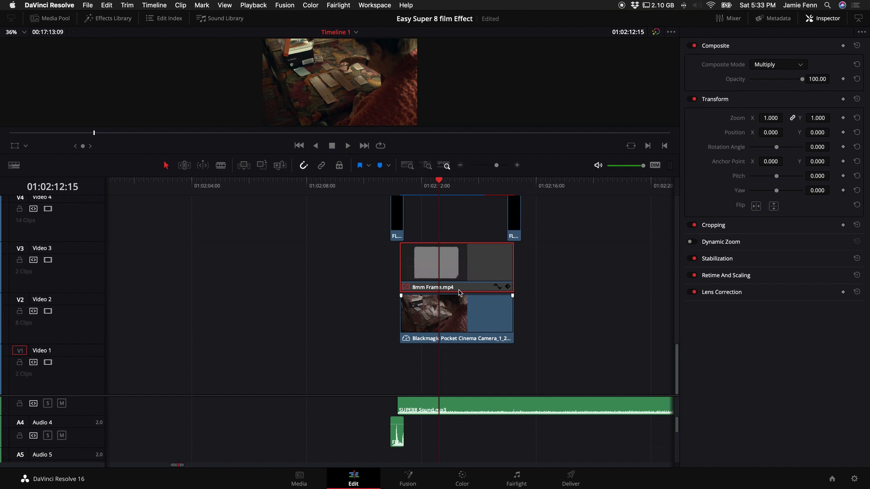
click(460, 315)
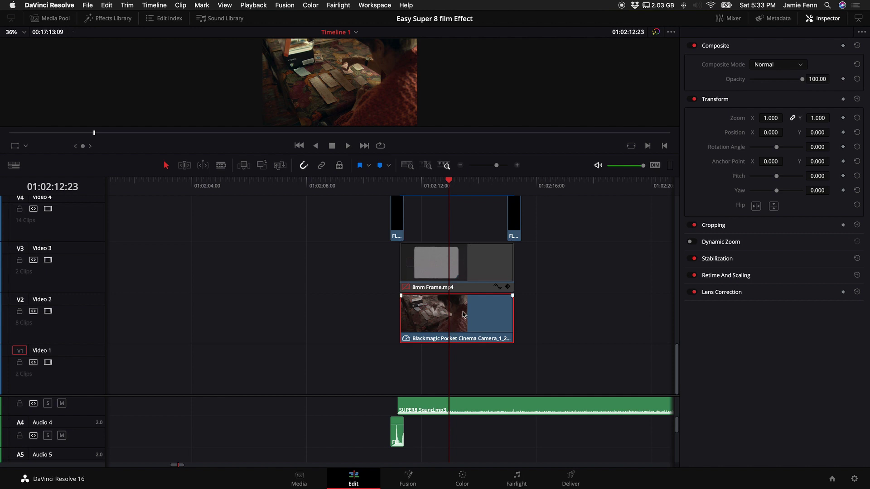
On the Color page, add serial node 06 and apply the OpenFX Film Grain effect to it
click(462, 478)
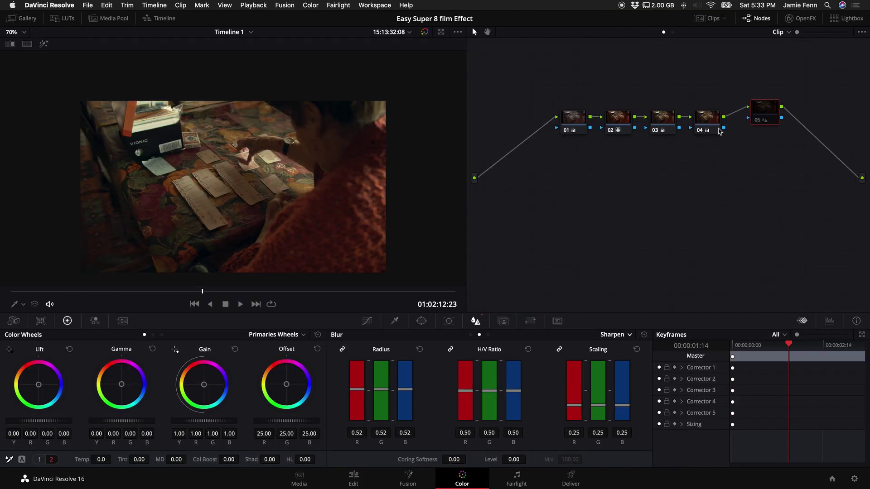
key(alt+s)
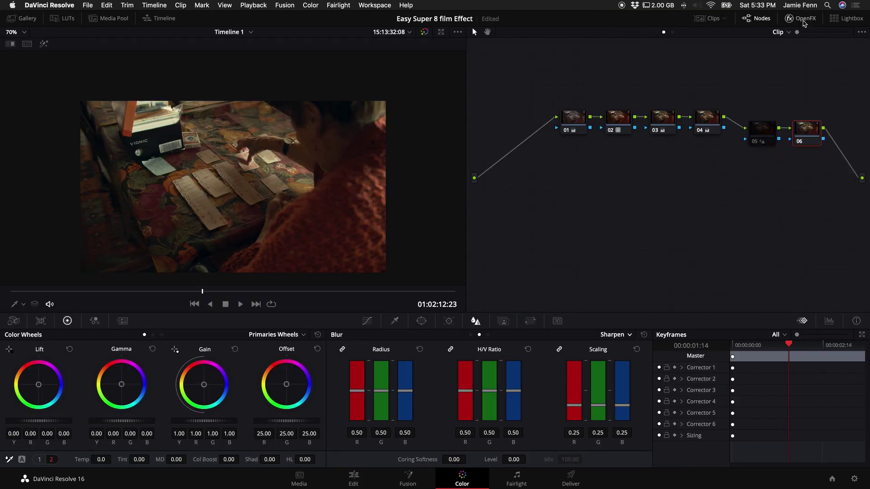
click(803, 20)
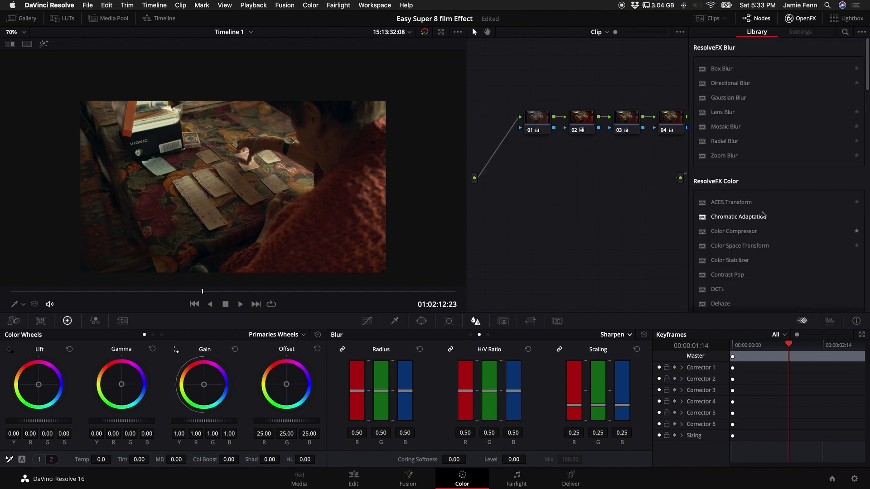
scroll(763, 216, down, 15)
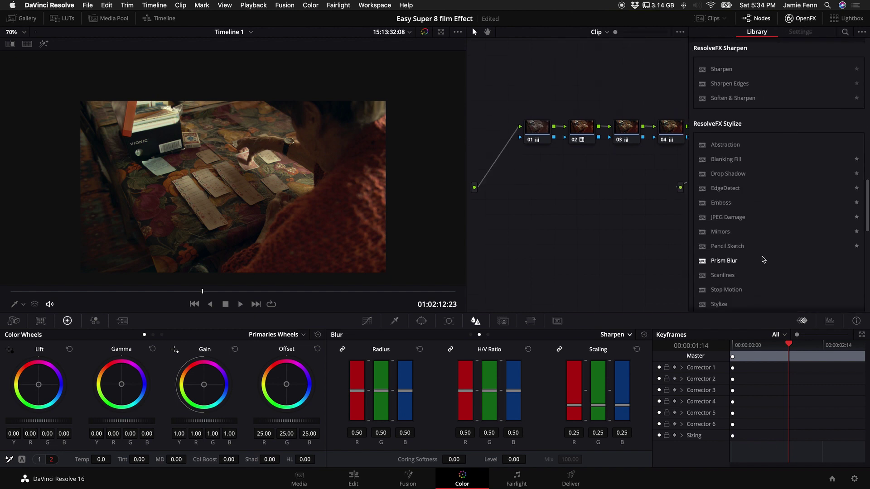
scroll(763, 260, down, 10)
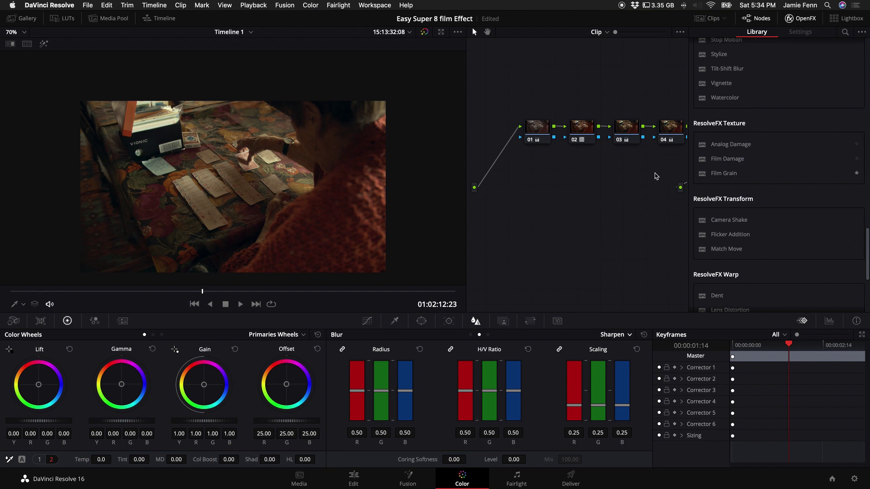
key(alt+s)
key(alt+s)
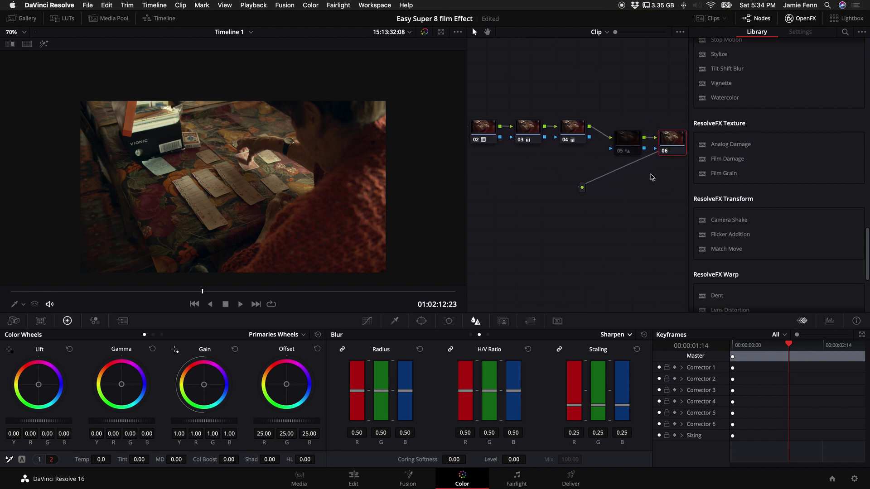
drag(724, 173, 669, 141)
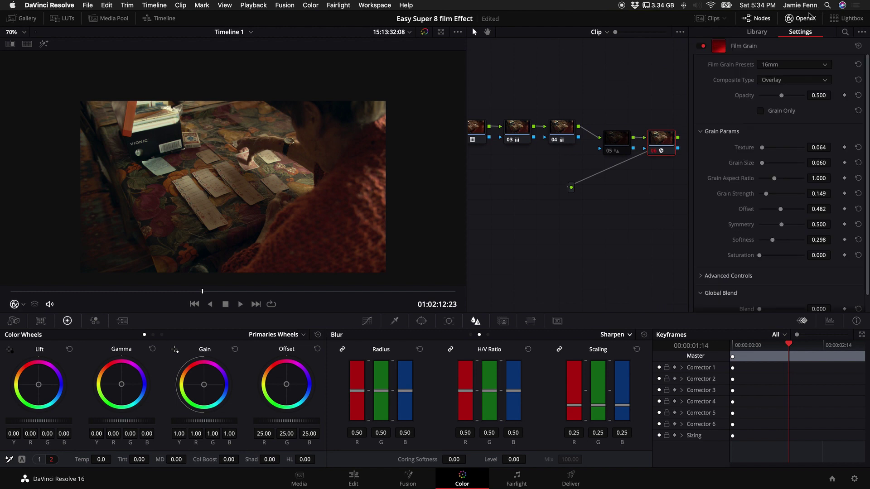
Apply the 8mm 250D film grain preset
click(792, 68)
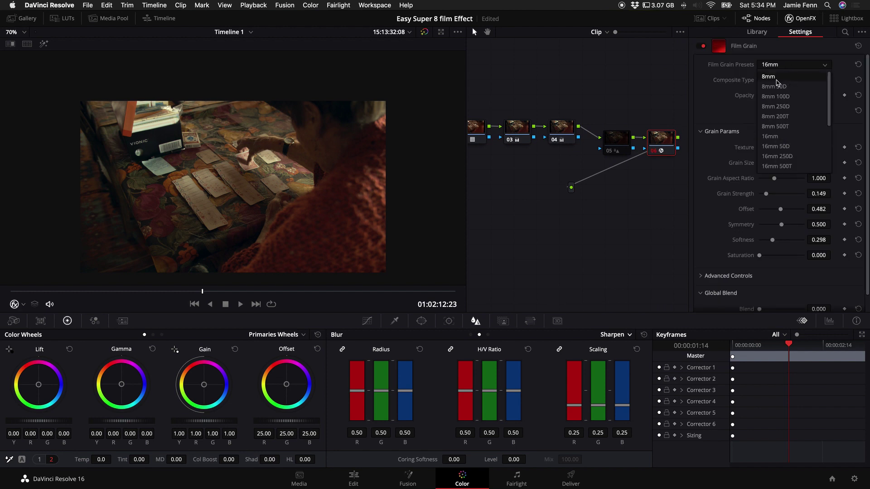
click(784, 107)
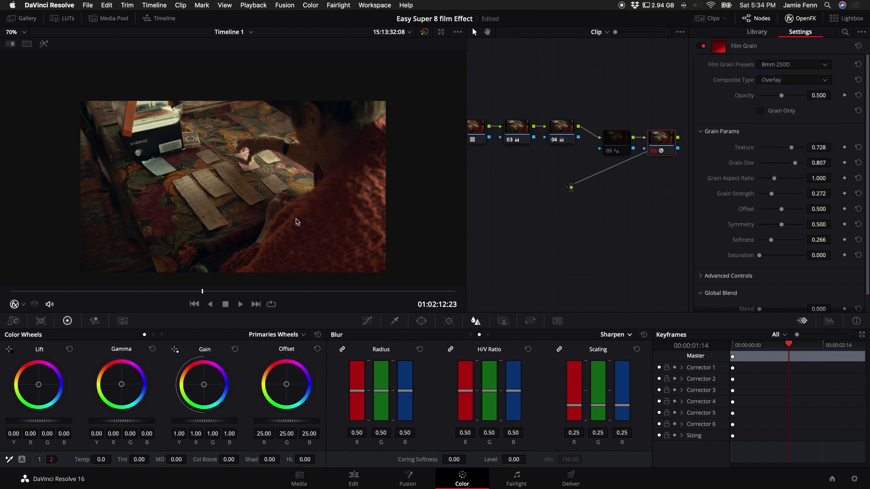
scroll(249, 194, up, 10)
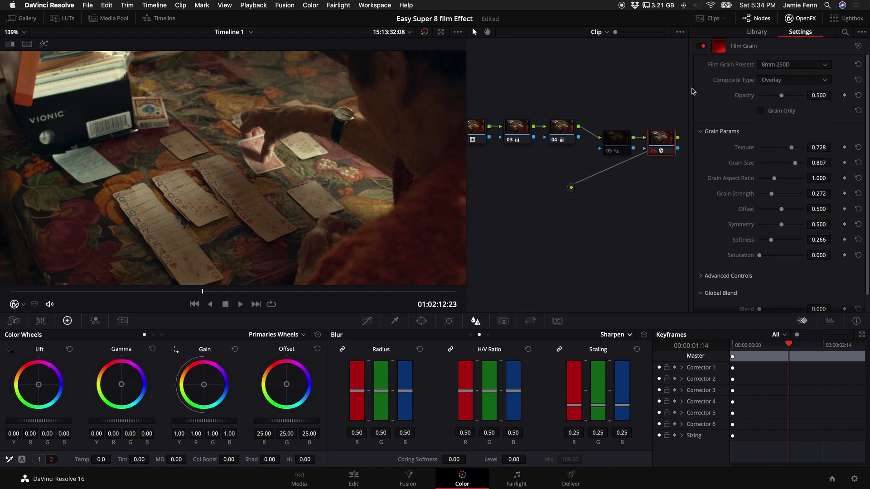
Raise grain texture to 0.826 and lower grain size to 0.725, checking the zoomed viewer
drag(792, 148, 811, 164)
scroll(292, 190, up, 1)
scroll(292, 190, up, 6)
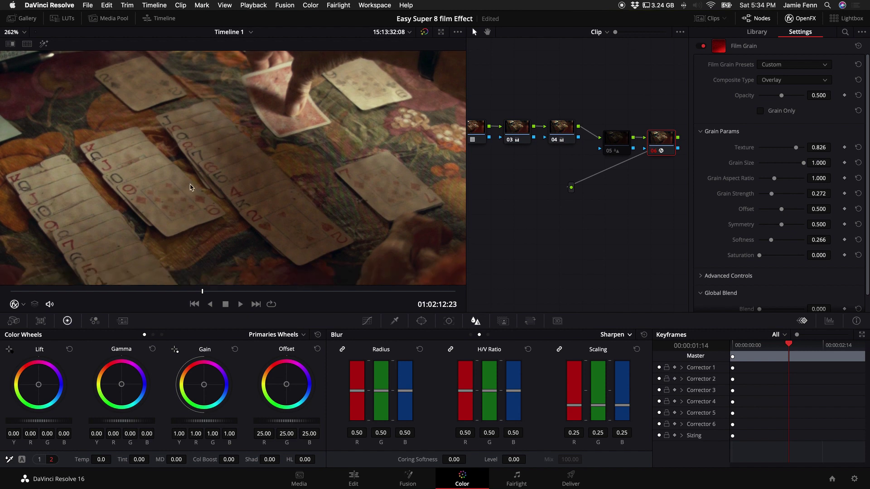
drag(805, 167, 792, 168)
scroll(734, 258, down, 1)
scroll(352, 229, down, 10)
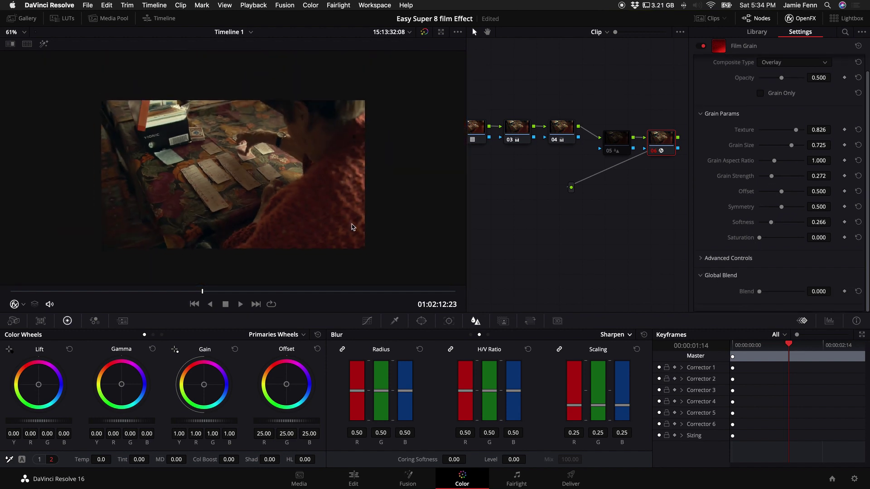
scroll(353, 226, up, 3)
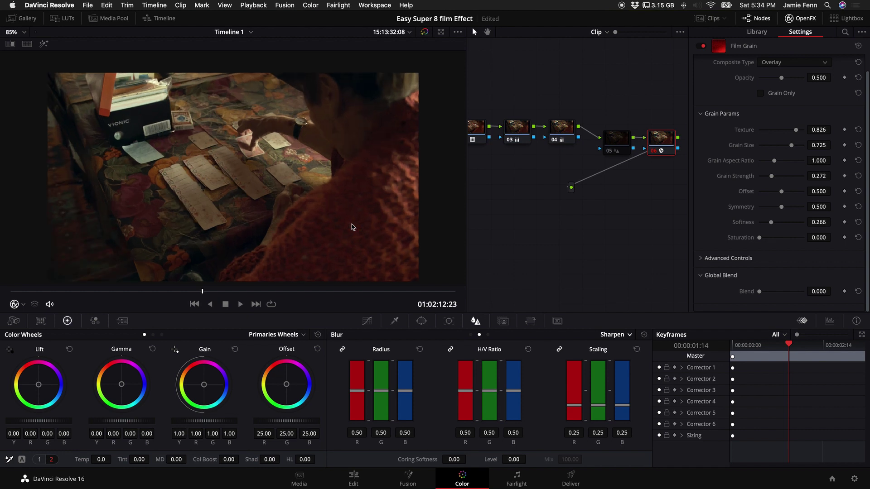